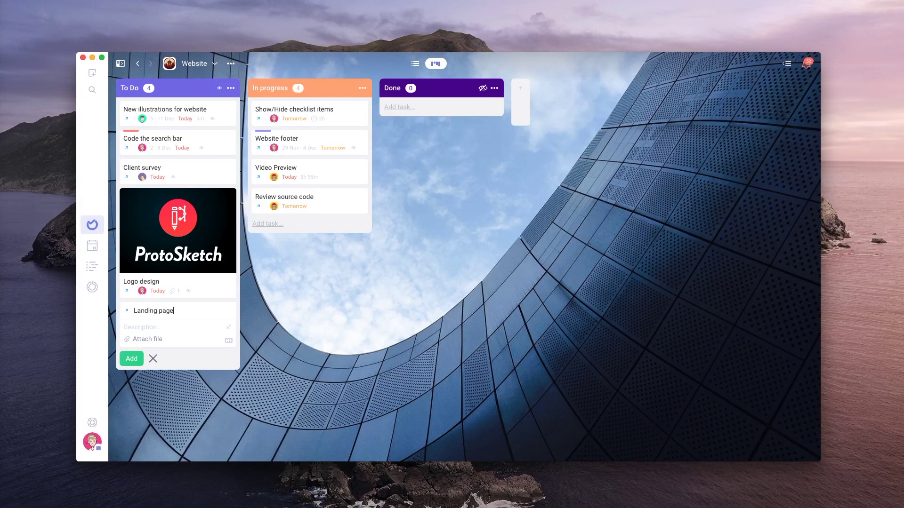
Add a teammate's Landing page task due today with an image, and move Show/Hide checklist items to Done
{"action": "type", "text": "due today @"}
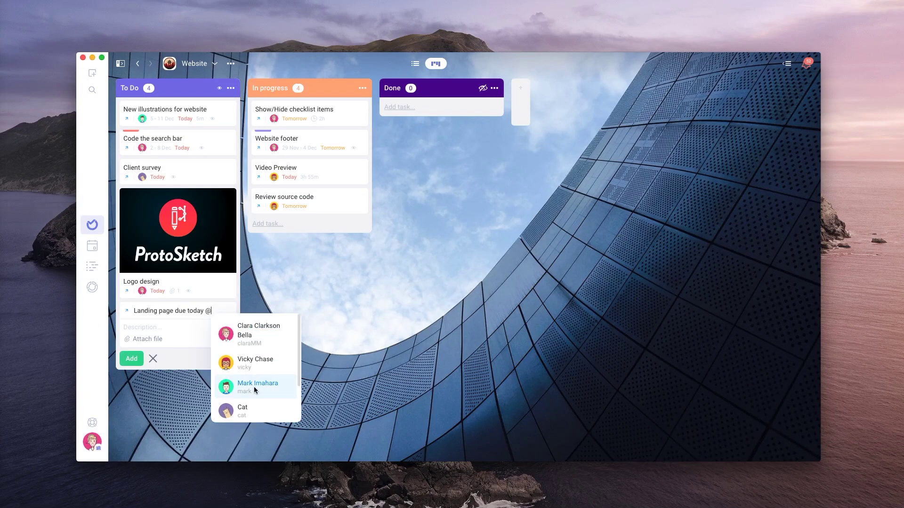
{"action": "left_click", "coordinate": [254, 389]}
{"action": "left_click_drag", "start_coordinate": [244, 443], "coordinate": [151, 324]}
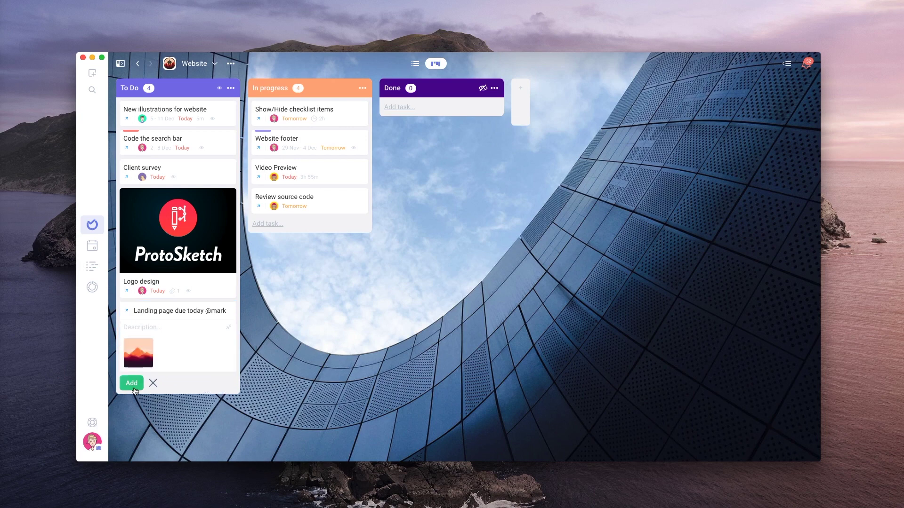
{"action": "left_click", "coordinate": [132, 384]}
{"action": "left_click_drag", "start_coordinate": [306, 109], "coordinate": [454, 112]}
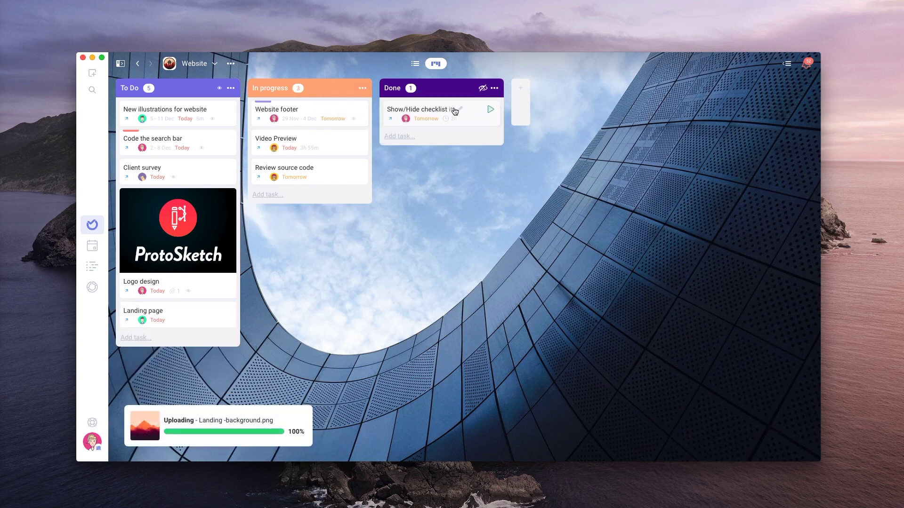
In today's agenda, move New illustrations for website above Landing page and lengthen its timeline bar
{"action": "left_click", "coordinate": [93, 245]}
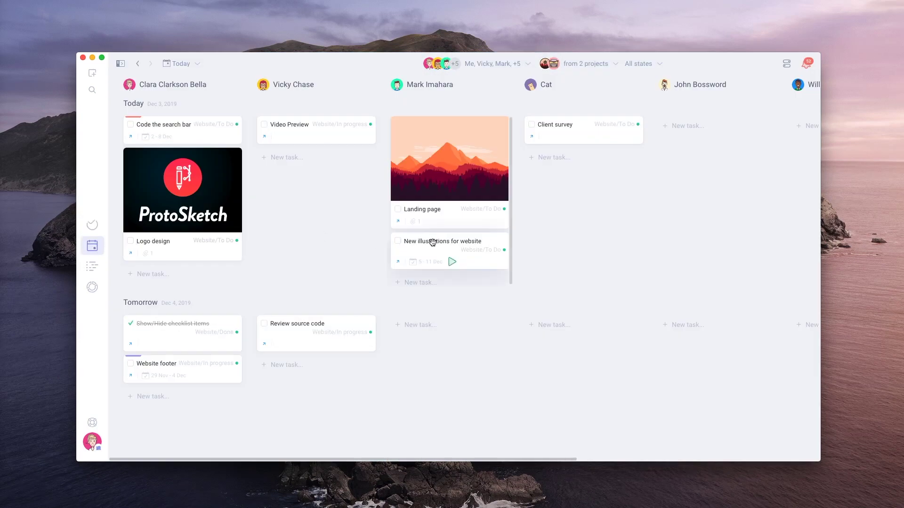
{"action": "left_click_drag", "start_coordinate": [432, 242], "coordinate": [431, 126]}
{"action": "left_click", "coordinate": [92, 266]}
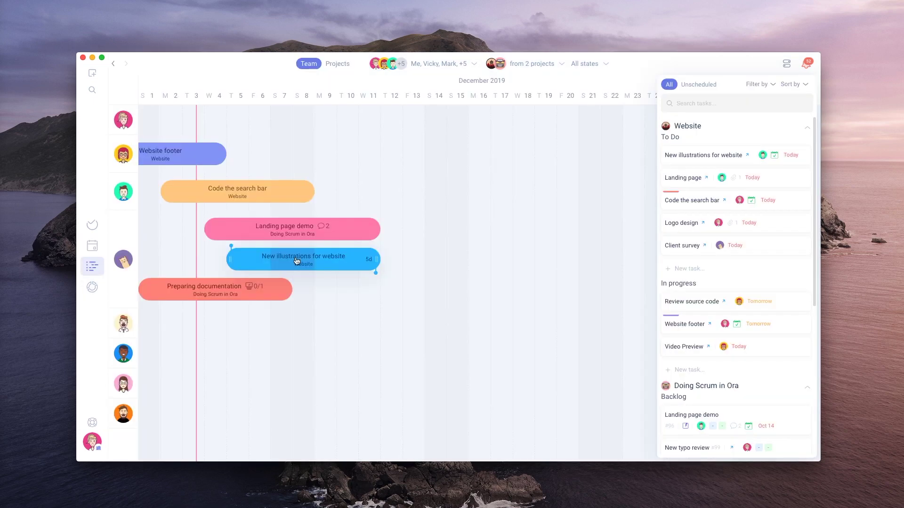
{"action": "left_click_drag", "start_coordinate": [376, 259], "coordinate": [445, 275]}
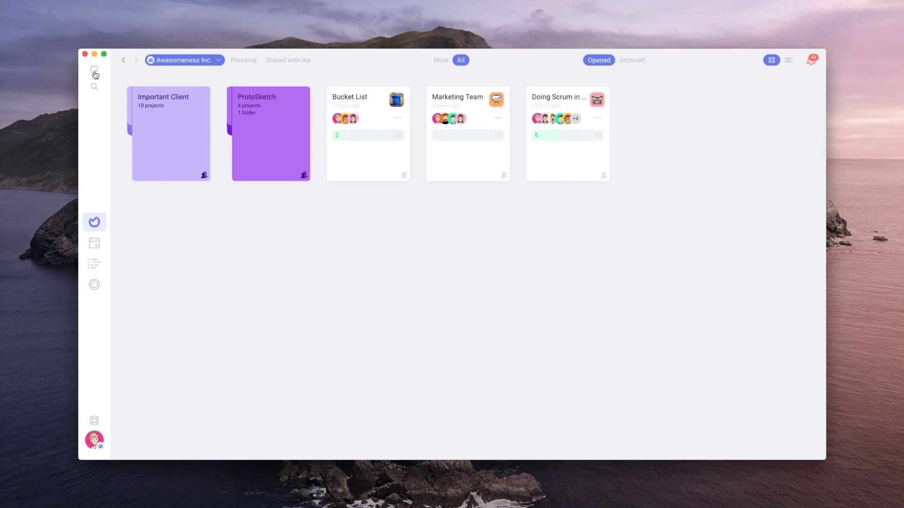
Start a new project from the Simple Board template named 'Company website'
{"action": "left_click", "coordinate": [95, 71]}
{"action": "left_click", "coordinate": [141, 111]}
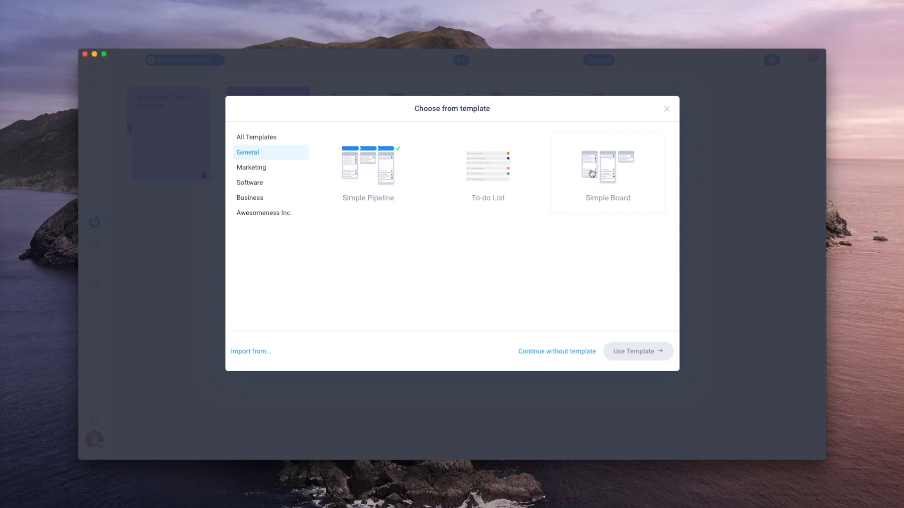
{"action": "left_click", "coordinate": [592, 173]}
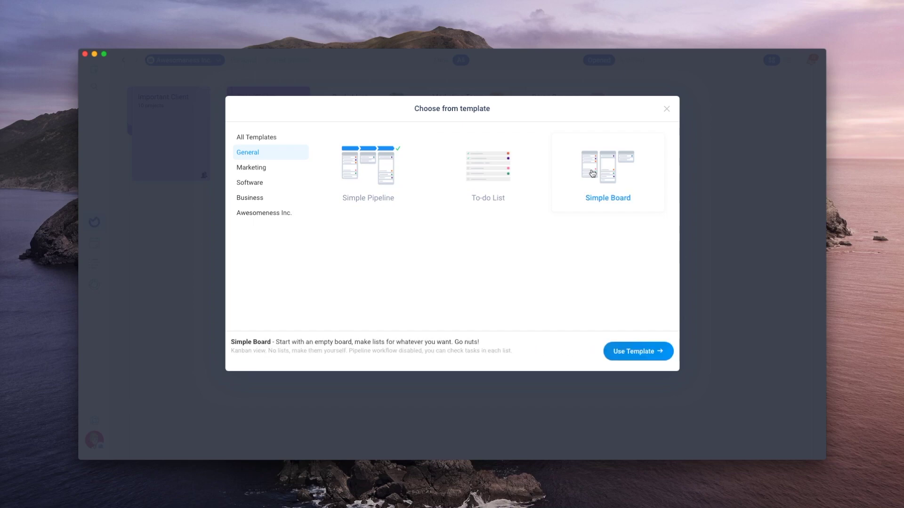
{"action": "left_click", "coordinate": [618, 351]}
{"action": "type", "text": "Com"}
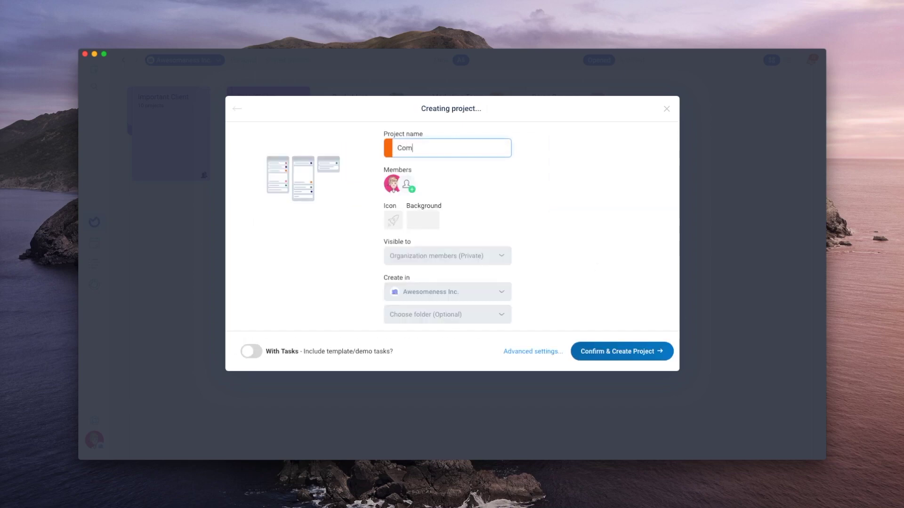
{"action": "type", "text": "pany website"}
Add four teammates as members, choose a project icon, and create the project
{"action": "left_click", "coordinate": [412, 190]}
{"action": "left_click", "coordinate": [440, 196]}
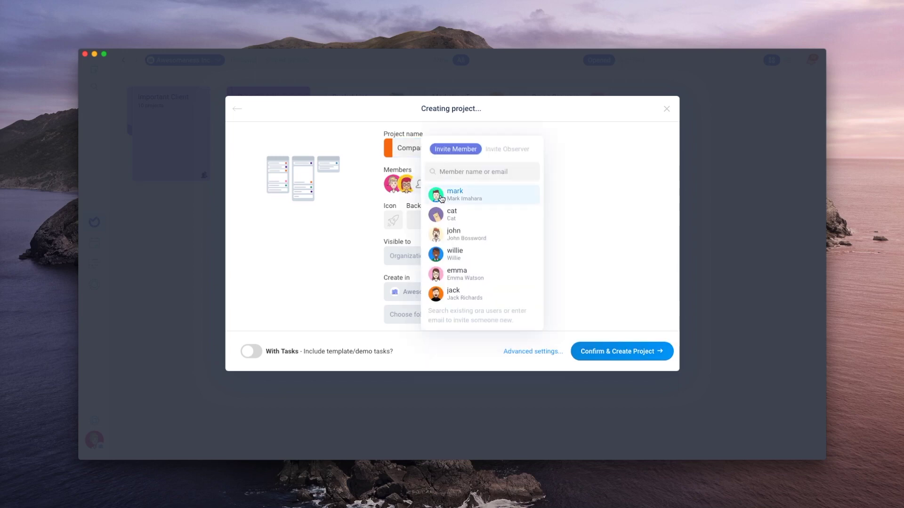
{"action": "left_click", "coordinate": [439, 196]}
{"action": "left_click", "coordinate": [440, 196]}
{"action": "left_click", "coordinate": [441, 198]}
{"action": "left_click", "coordinate": [541, 212]}
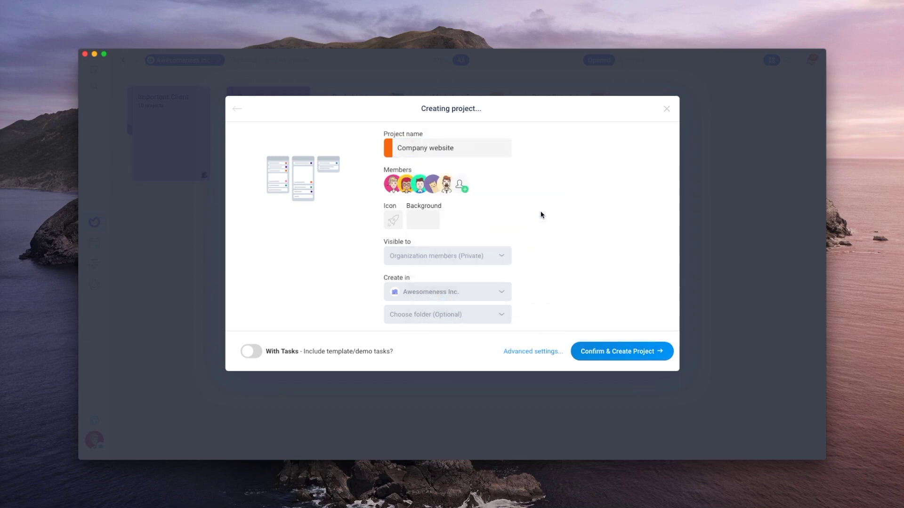
{"action": "left_click", "coordinate": [396, 221]}
{"action": "left_click", "coordinate": [324, 245]}
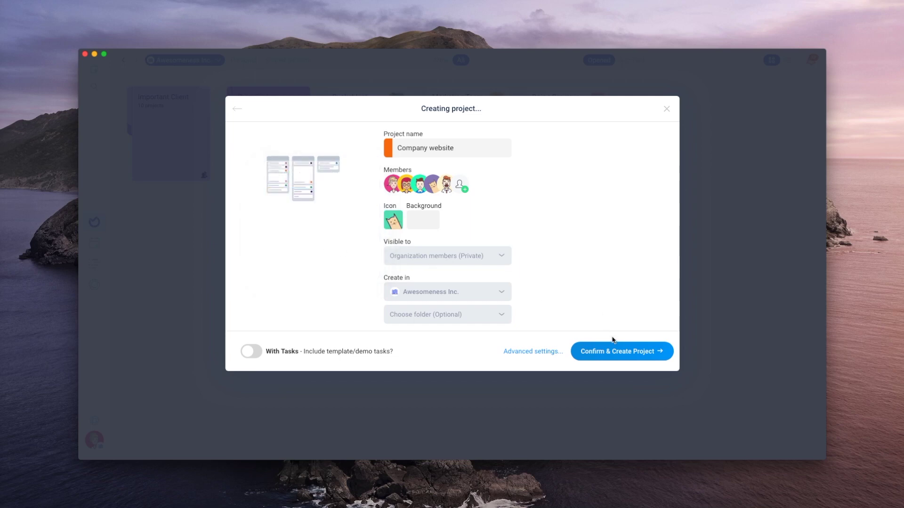
{"action": "left_click", "coordinate": [613, 350]}
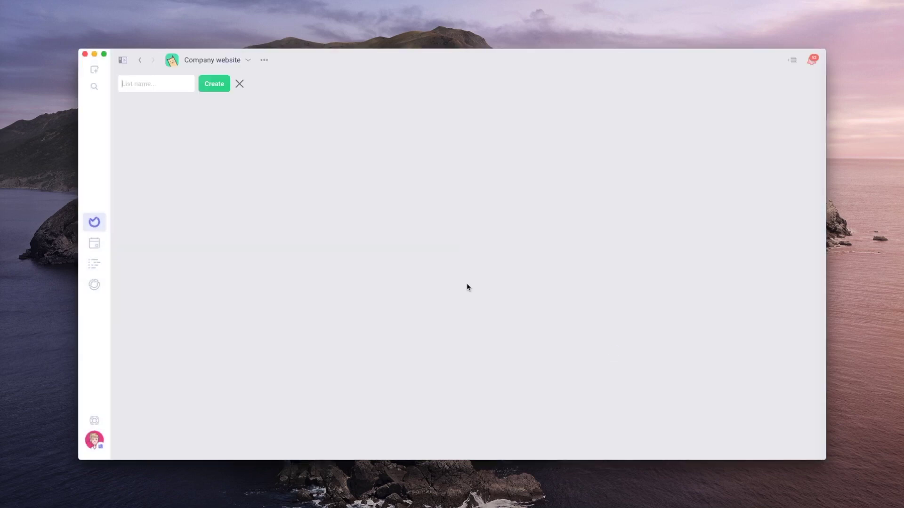
Create the To do, In progress and Done lists
{"action": "type", "text": "To do"}
{"action": "key", "text": "Return"}
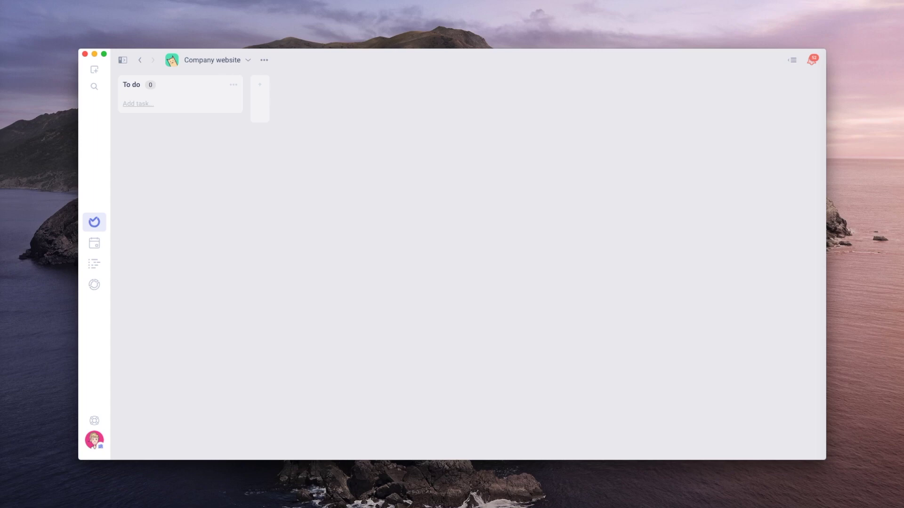
{"action": "type", "text": "In pro"}
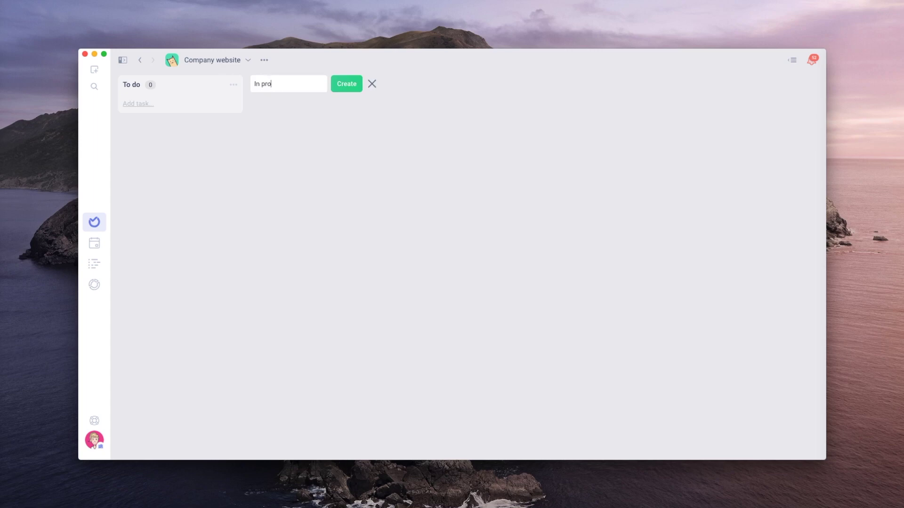
{"action": "type", "text": "gress"}
{"action": "key", "text": "Return"}
{"action": "type", "text": "Don"}
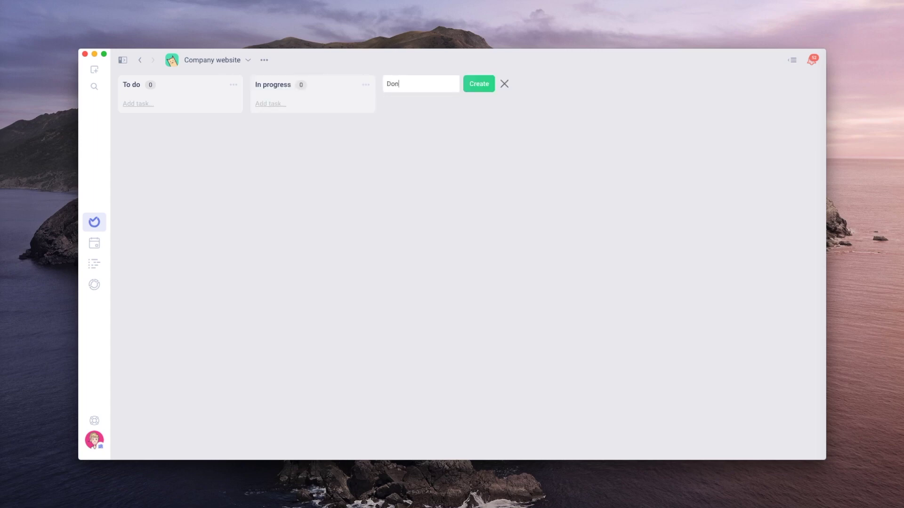
{"action": "type", "text": "e"}
{"action": "key", "text": "Return"}
Add Logo design, Landing page due next Friday, and Website footer due today to To do, mentioning teammates
{"action": "left_click", "coordinate": [134, 105]}
{"action": "type", "text": "Logo design fr"}
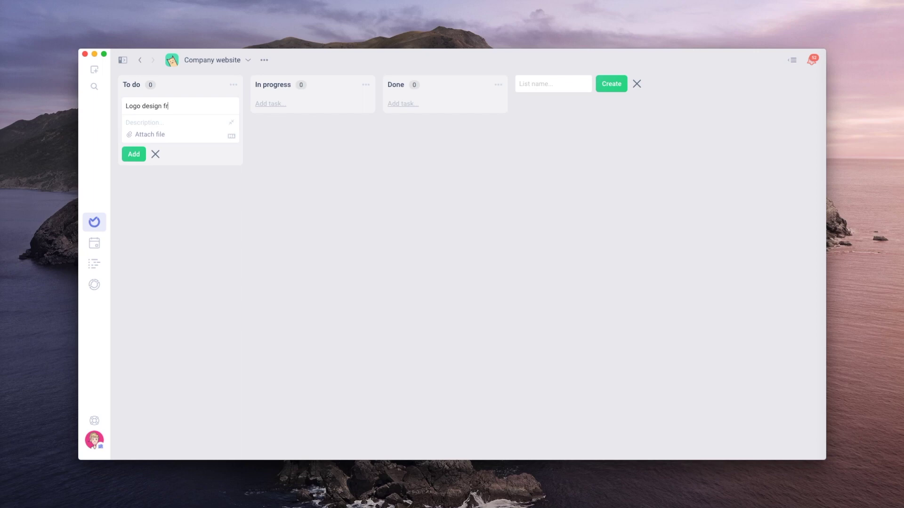
{"action": "left_click", "coordinate": [137, 162]}
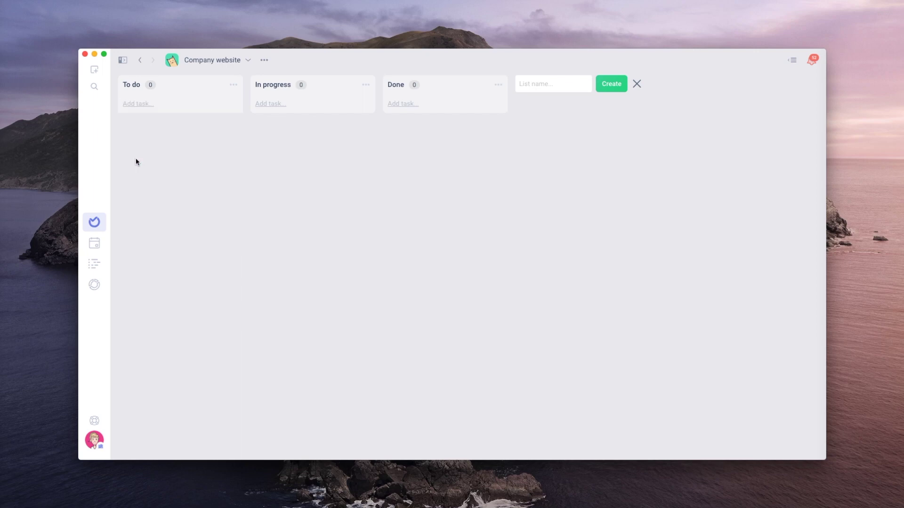
{"action": "type", "text": "Landing page due next friday"}
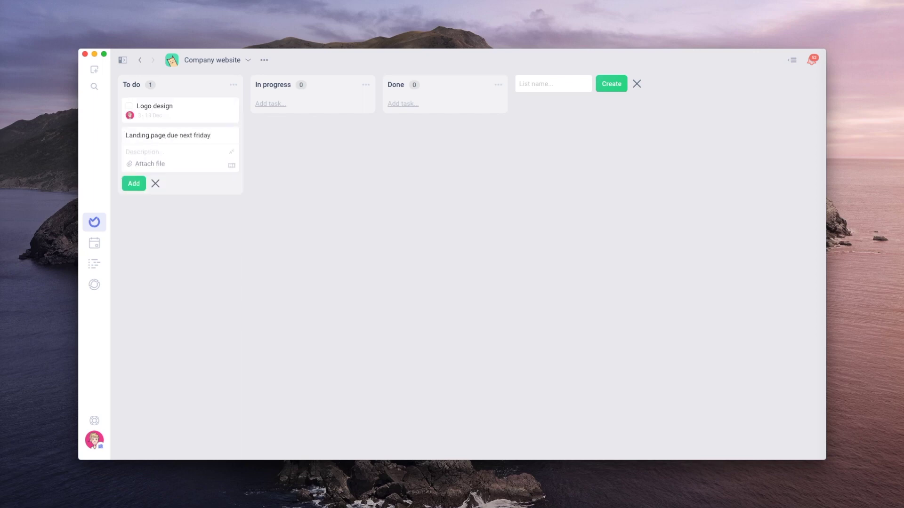
{"action": "key", "text": "Return"}
{"action": "type", "text": "Website footer @"}
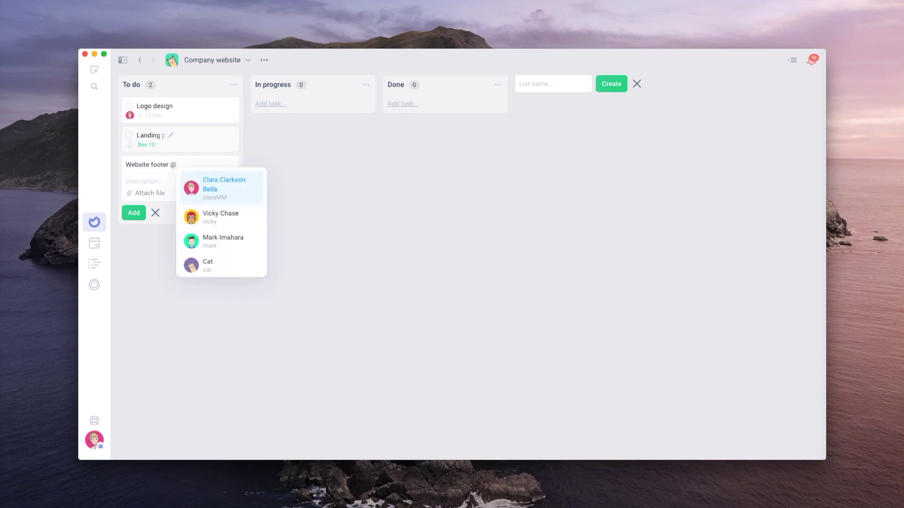
{"action": "type", "text": "mark due today"}
{"action": "left_click", "coordinate": [134, 213]}
Add a Video preview task for a mentioned teammate to In progress
{"action": "left_click", "coordinate": [271, 104]}
{"action": "type", "text": "V"}
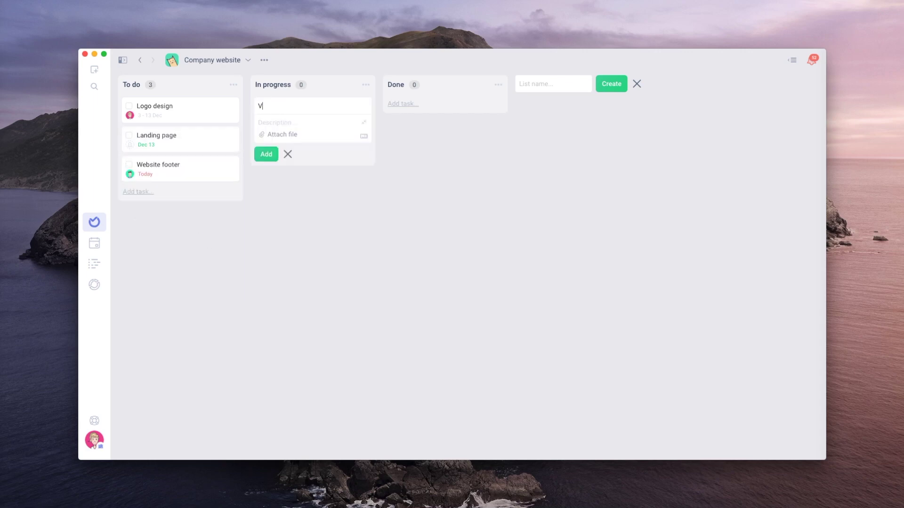
{"action": "type", "text": "ideo preview @"}
{"action": "key", "text": "Return"}
{"action": "left_click", "coordinate": [272, 155]}
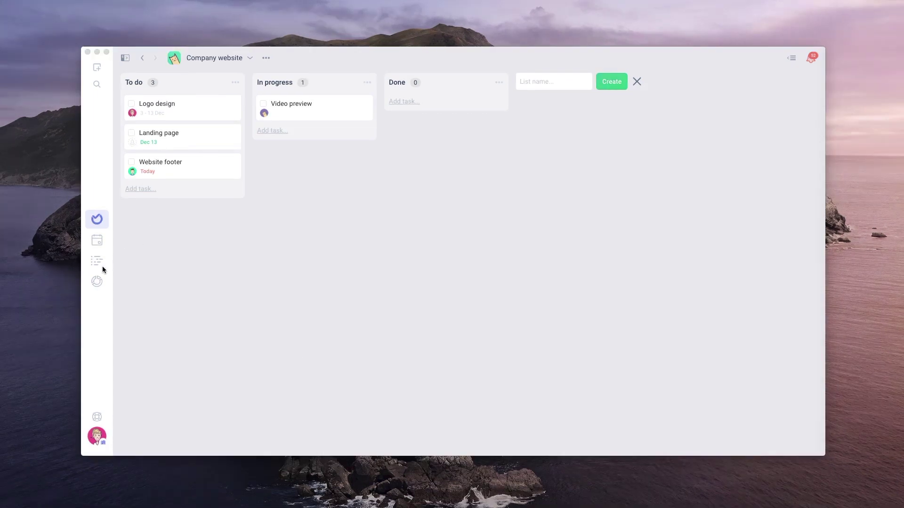
Open the team timeline and check the Logo design task spanning 2–13 Dec
{"action": "left_click", "coordinate": [96, 260]}
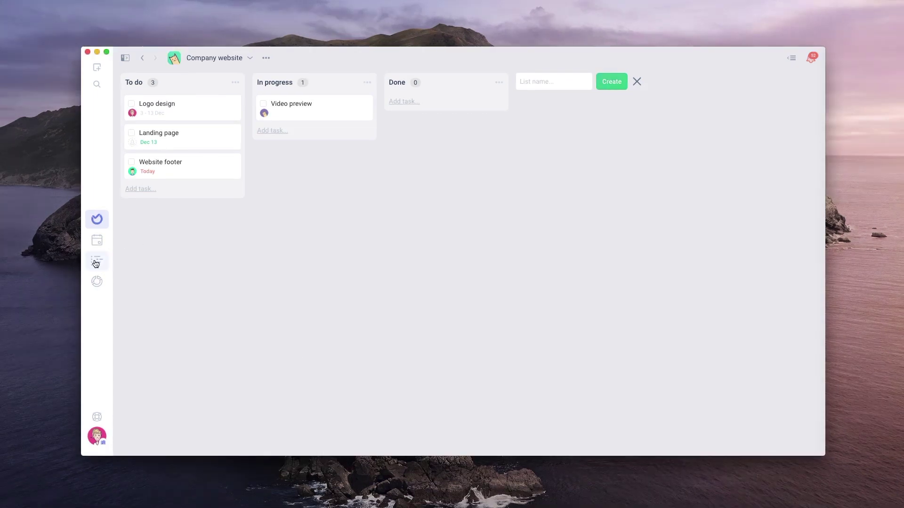
{"action": "left_click", "coordinate": [96, 262]}
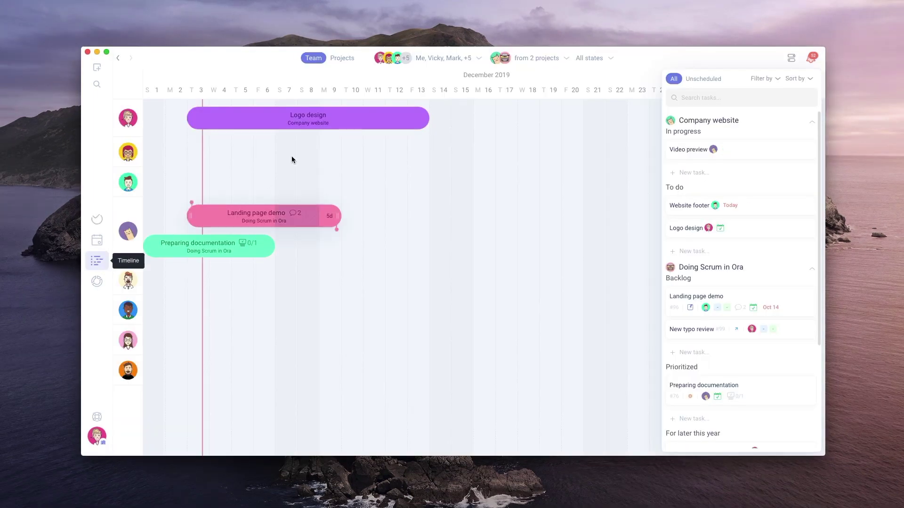
{"action": "left_click", "coordinate": [349, 121]}
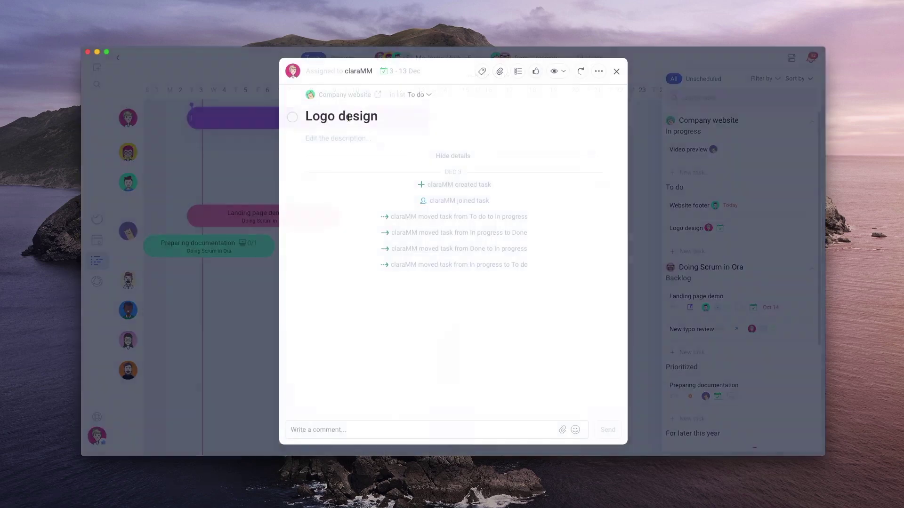
{"action": "left_click", "coordinate": [616, 72]}
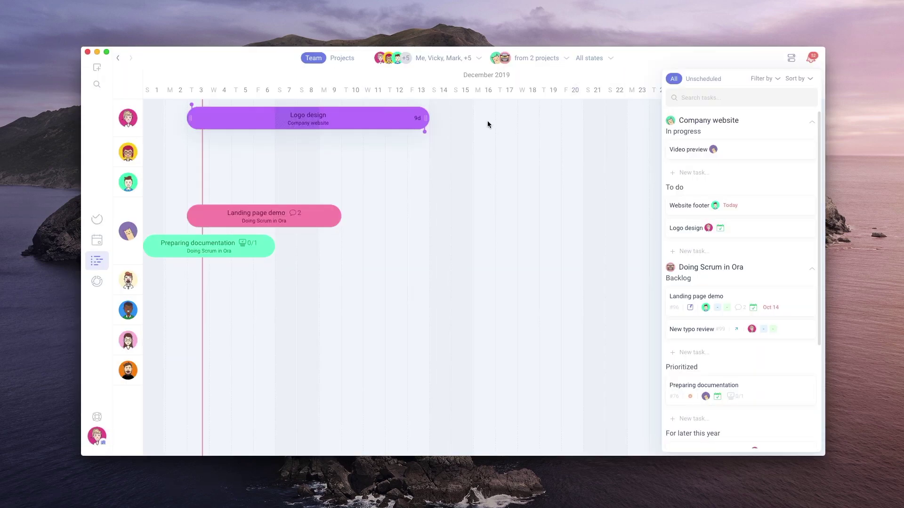
{"action": "left_click", "coordinate": [98, 219]}
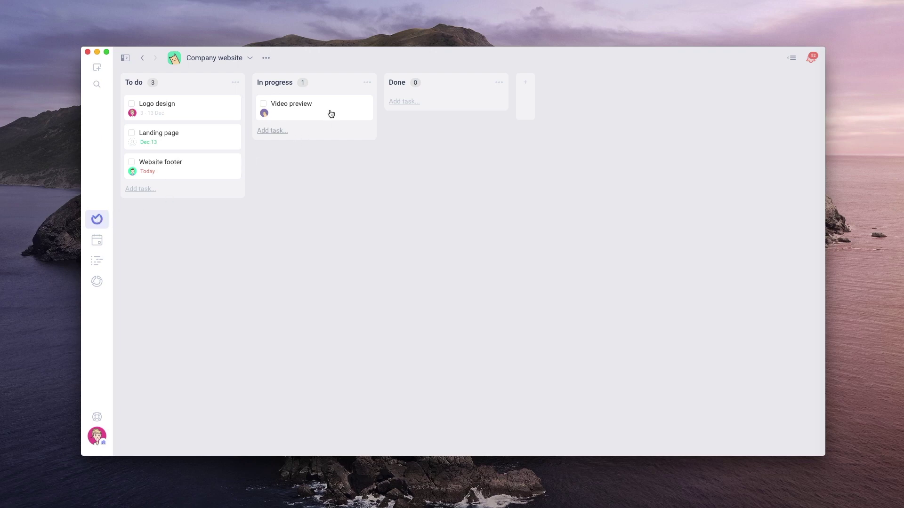
{"action": "left_click_drag", "start_coordinate": [331, 112], "coordinate": [466, 109]}
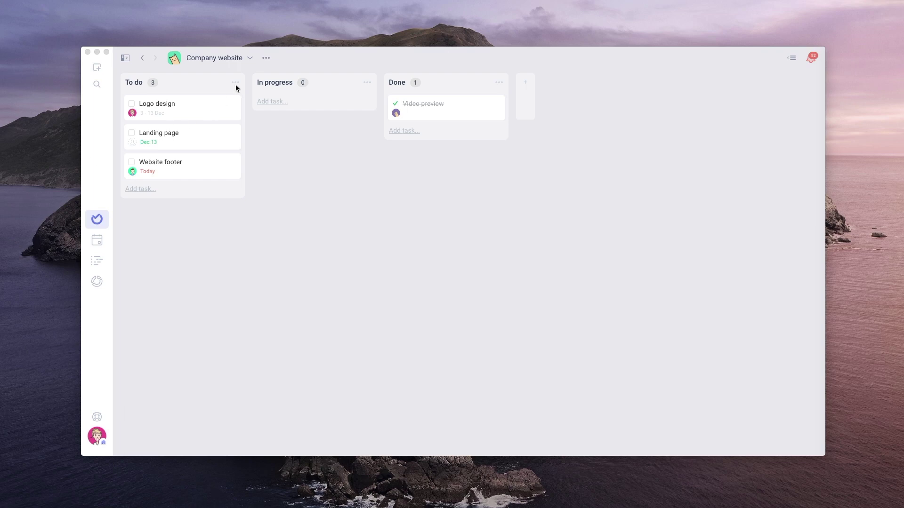
In Project Settings > Add ON's, switch off Pipeline Workflow, Checkboxes on Cards and Visible Task IDs
{"action": "left_click", "coordinate": [266, 59]}
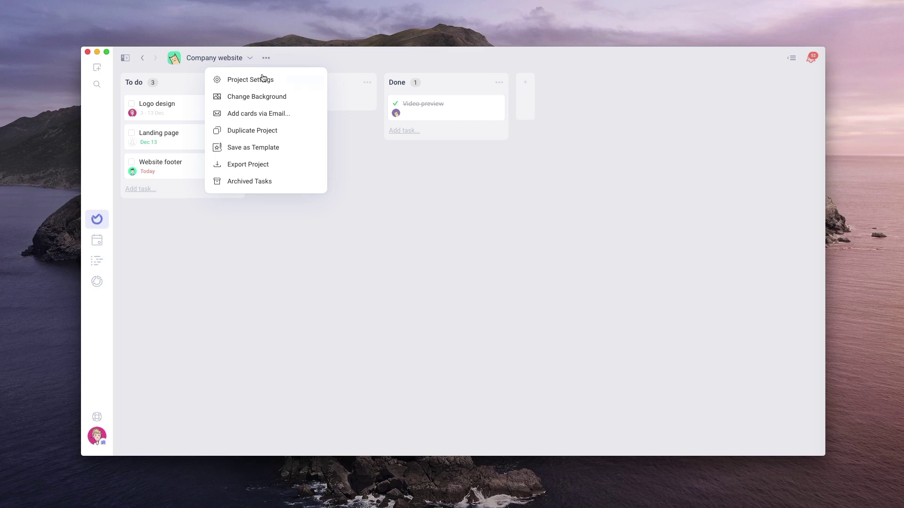
{"action": "left_click", "coordinate": [263, 81]}
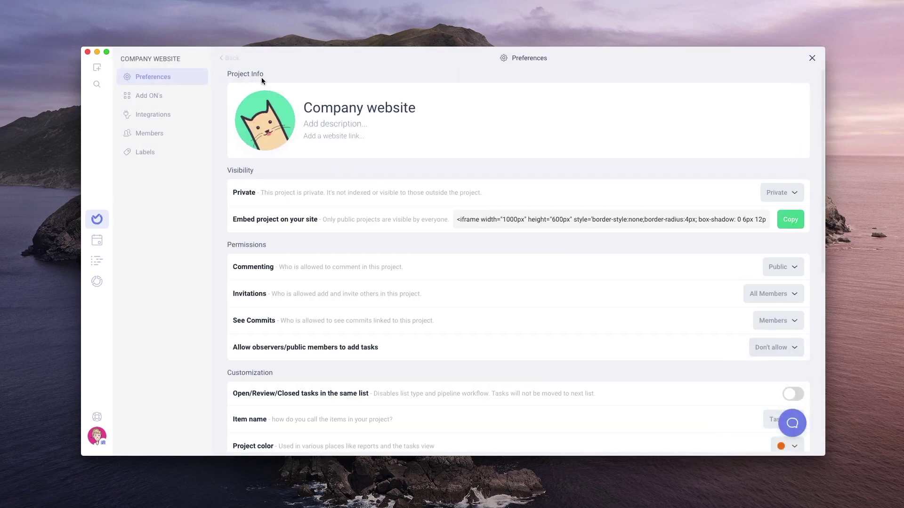
{"action": "left_click", "coordinate": [166, 99]}
{"action": "scroll", "coordinate": [783, 135], "scroll_direction": "down", "scroll_amount": 2}
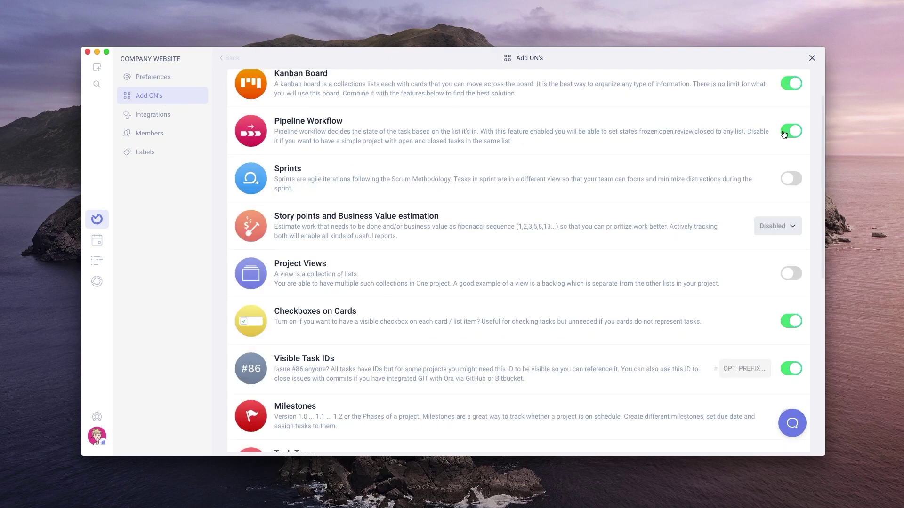
{"action": "left_click", "coordinate": [784, 135]}
{"action": "left_click", "coordinate": [784, 322]}
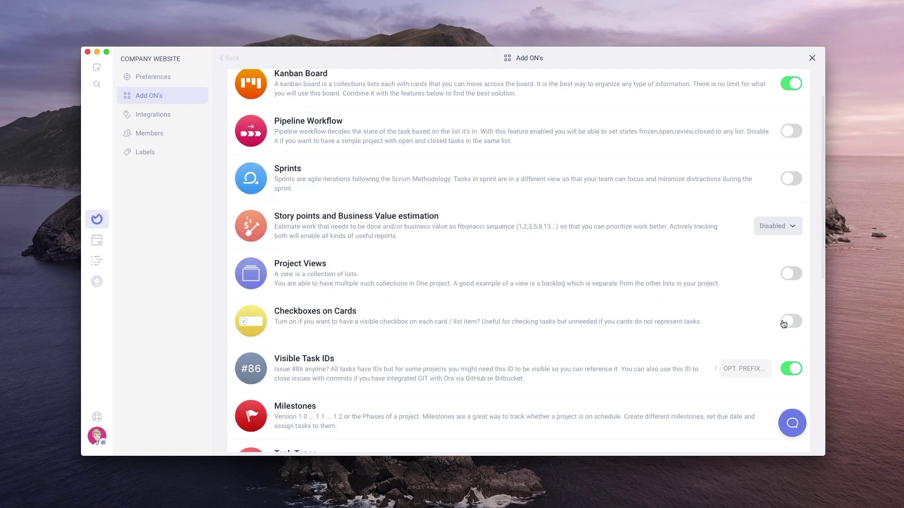
{"action": "left_click", "coordinate": [784, 370]}
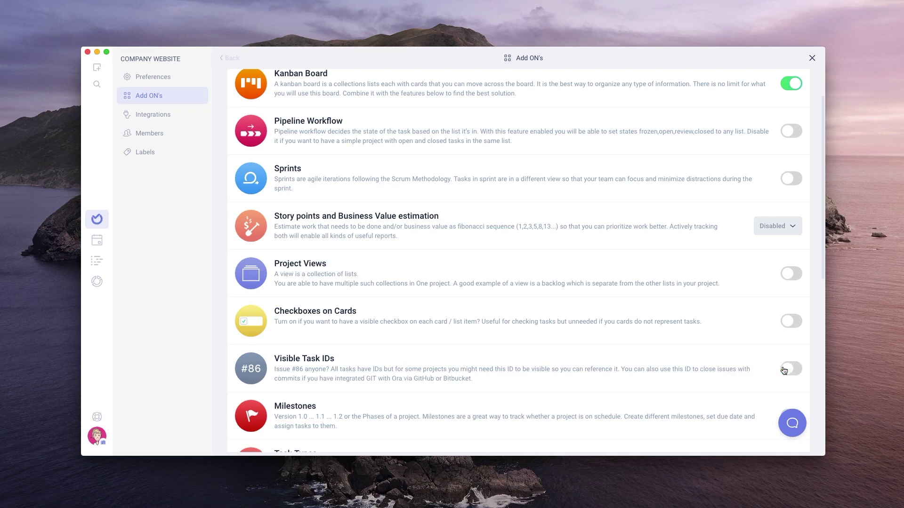
{"action": "left_click", "coordinate": [812, 58]}
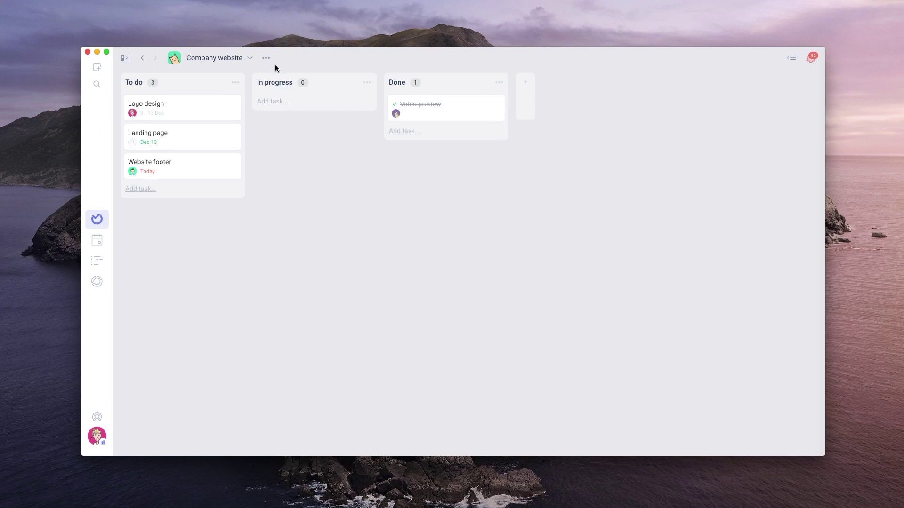
Set the board background to the suspension-bridge photo
{"action": "left_click", "coordinate": [265, 57]}
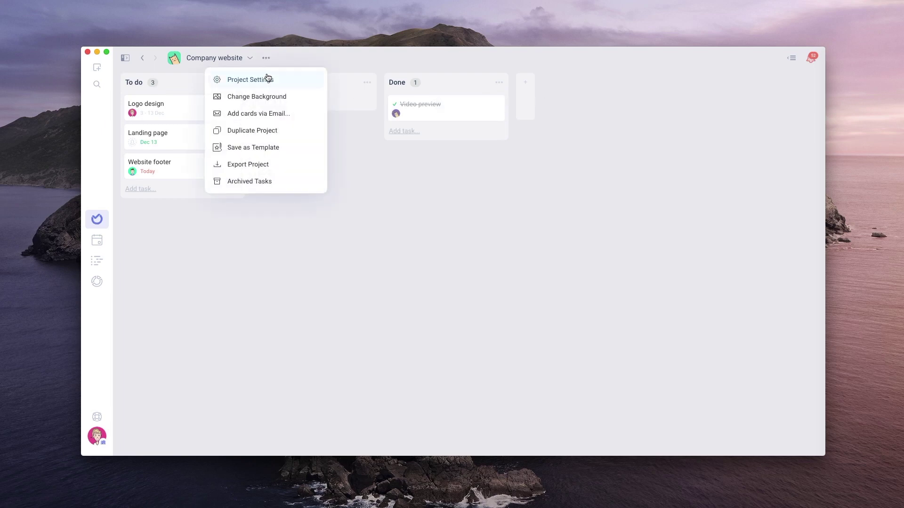
{"action": "left_click", "coordinate": [268, 96]}
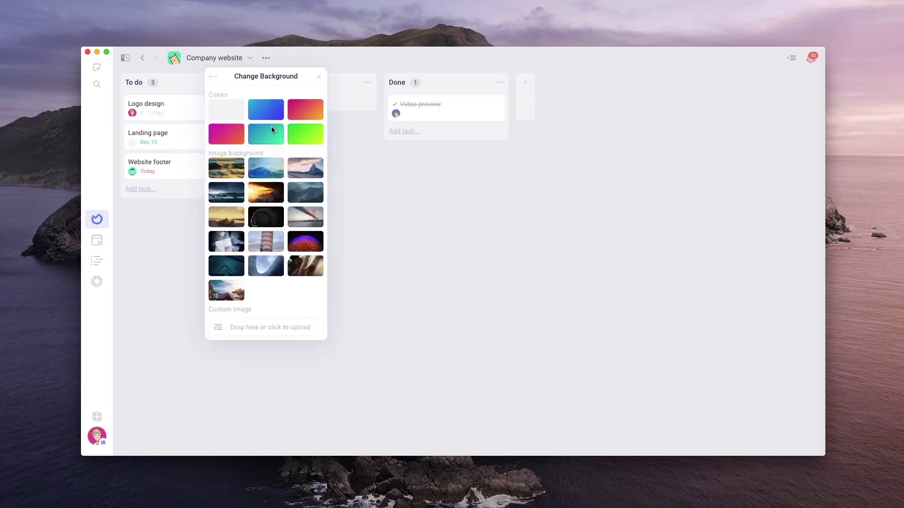
{"action": "left_click", "coordinate": [307, 219]}
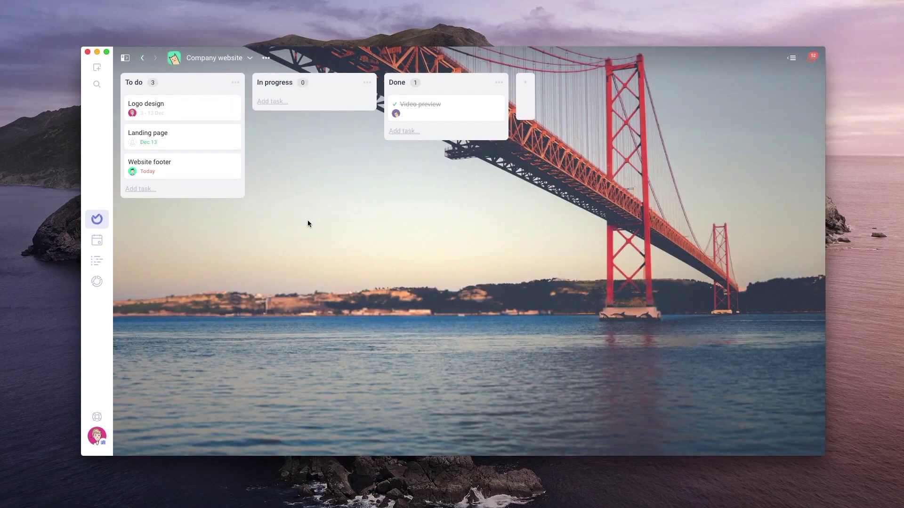
Colour the To do list teal #00A0D4 and save the list
{"action": "left_click", "coordinate": [235, 82]}
{"action": "left_click", "coordinate": [243, 130]}
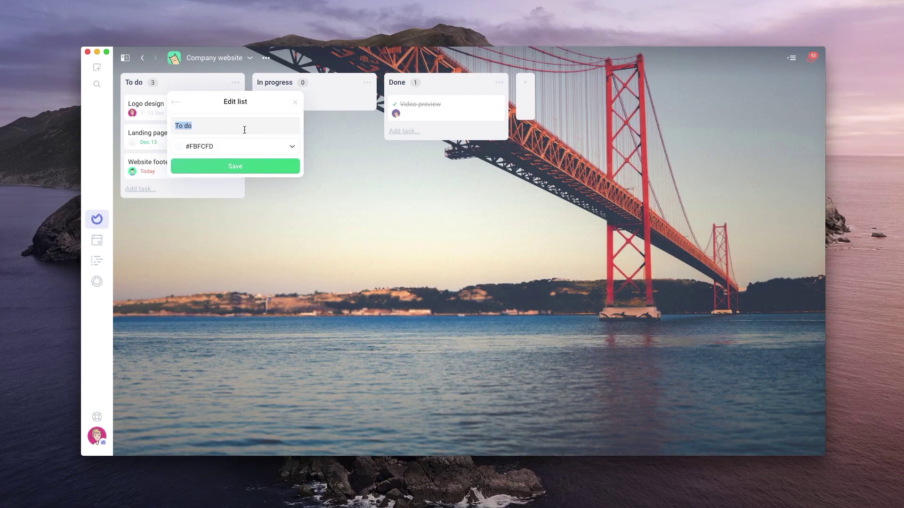
{"action": "left_click", "coordinate": [236, 150]}
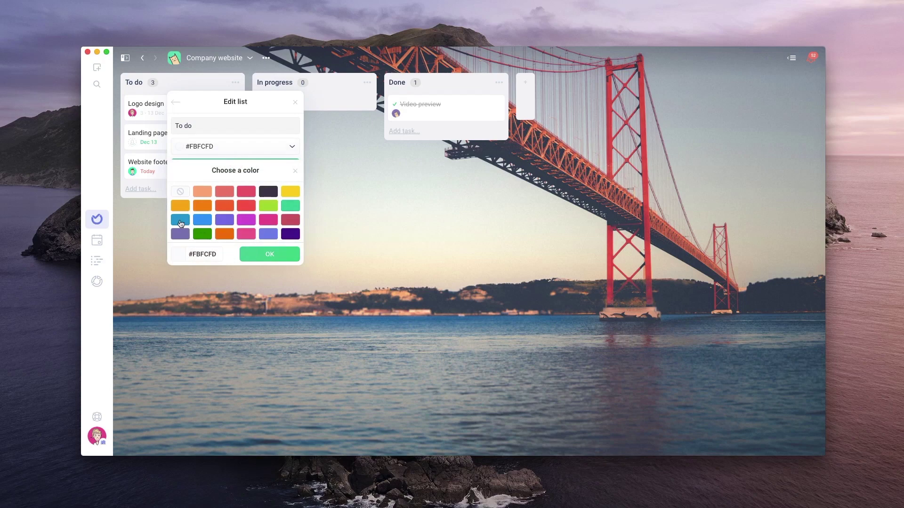
{"action": "left_click", "coordinate": [180, 221]}
{"action": "left_click", "coordinate": [256, 259]}
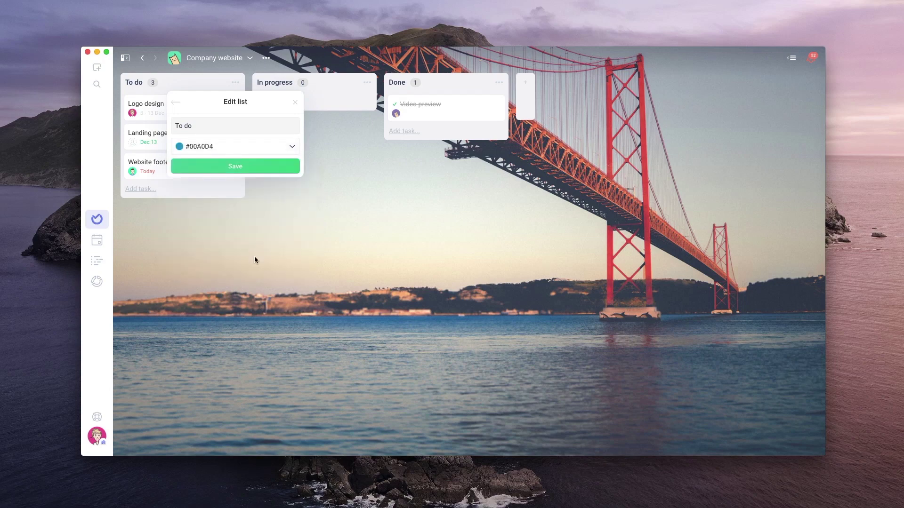
{"action": "left_click", "coordinate": [251, 166]}
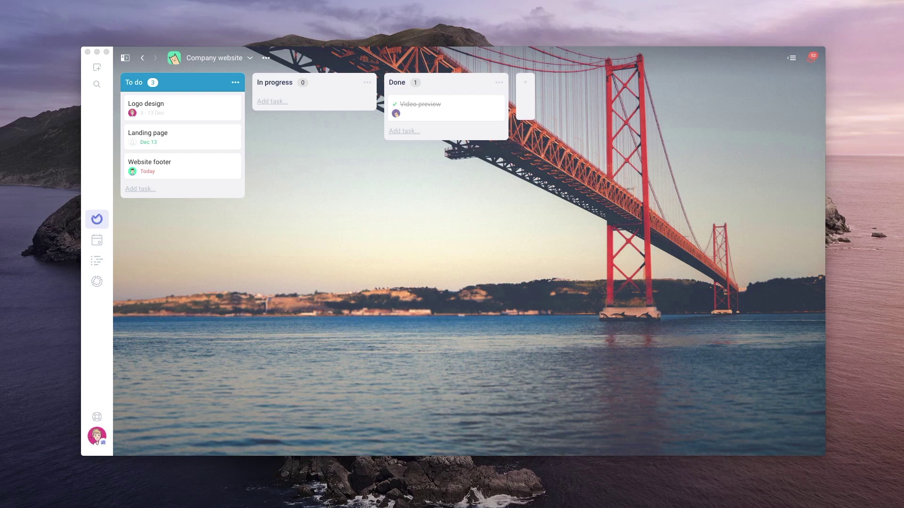
From the projects overview, put Bucket List and Marketing Team into a pink 'New client' folder
{"action": "left_click", "coordinate": [127, 60]}
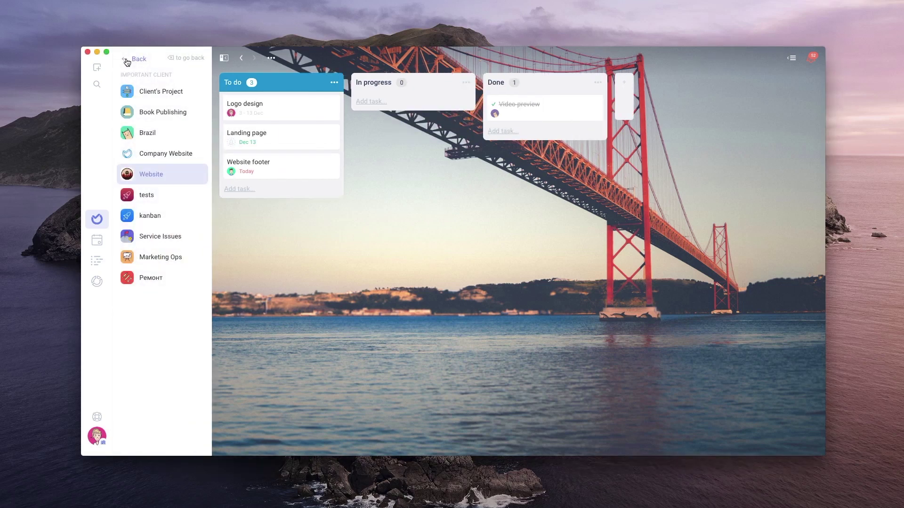
{"action": "left_click", "coordinate": [97, 223]}
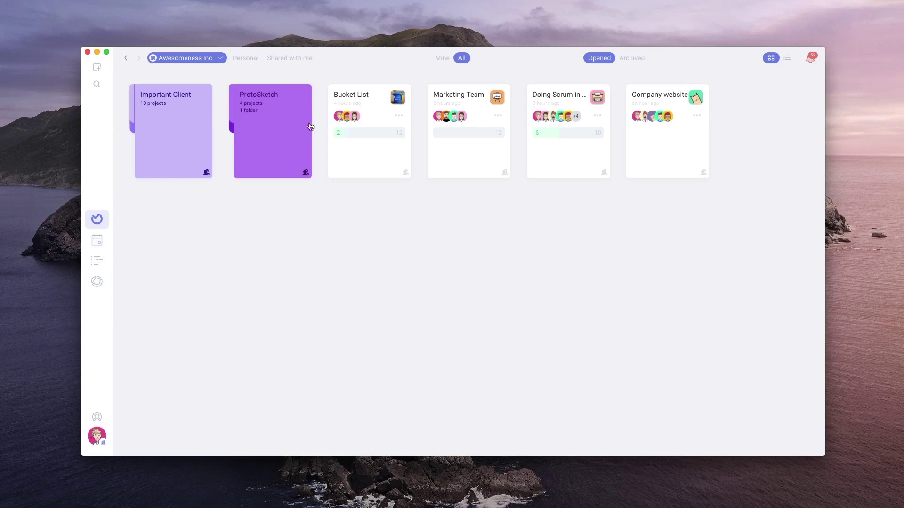
{"action": "left_click_drag", "start_coordinate": [365, 99], "coordinate": [424, 101]}
{"action": "type", "text": "New client"}
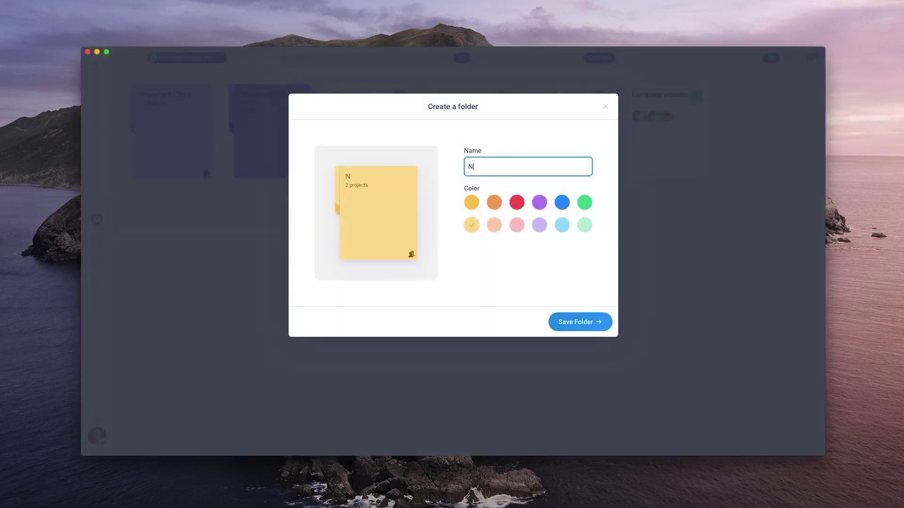
{"action": "left_click", "coordinate": [516, 225]}
{"action": "left_click", "coordinate": [582, 324]}
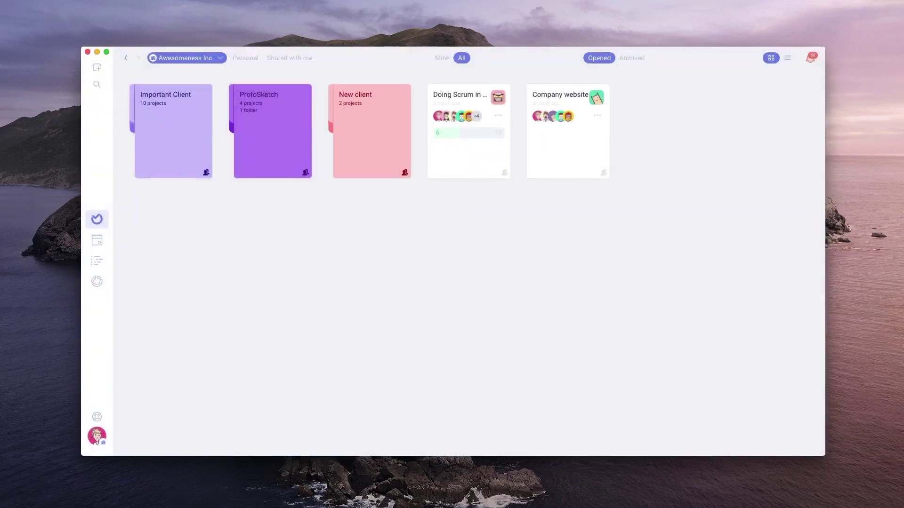
Show the agenda's Inbox and include one more team member in the member filter
{"action": "left_click", "coordinate": [101, 244]}
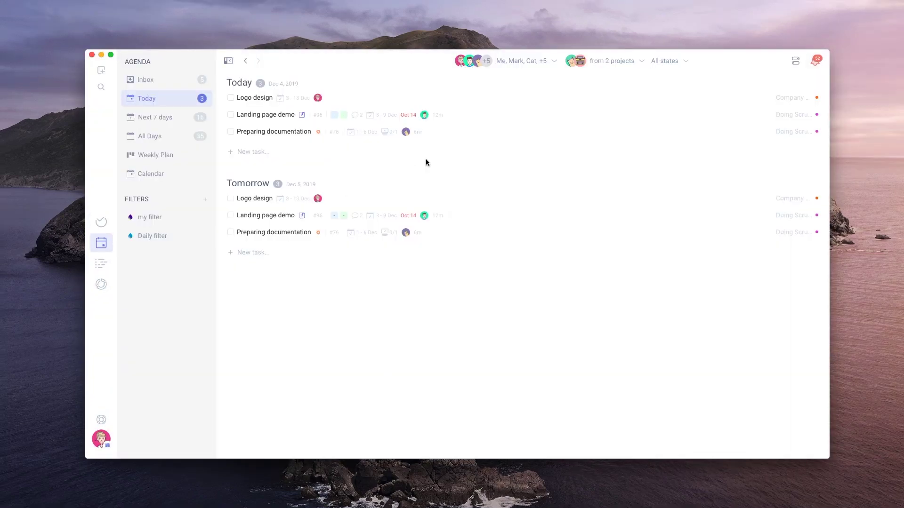
{"action": "left_click", "coordinate": [160, 82]}
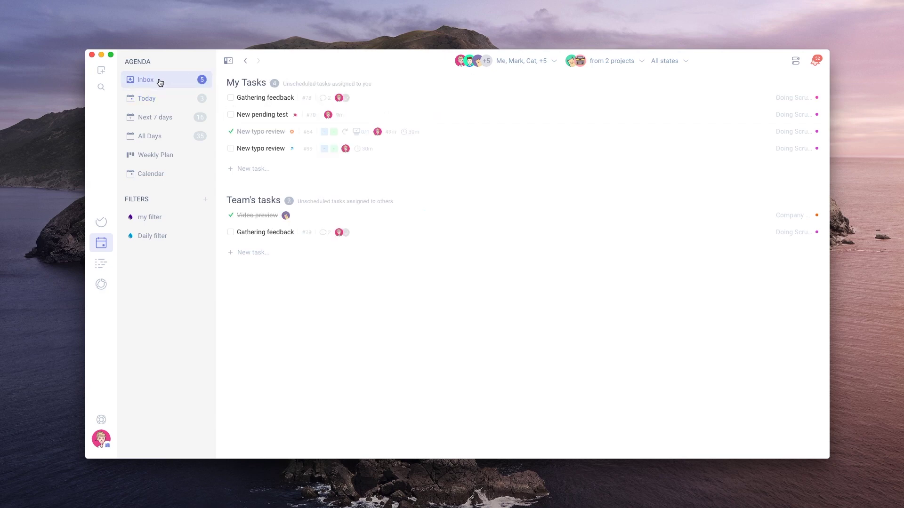
{"action": "left_click", "coordinate": [554, 61]}
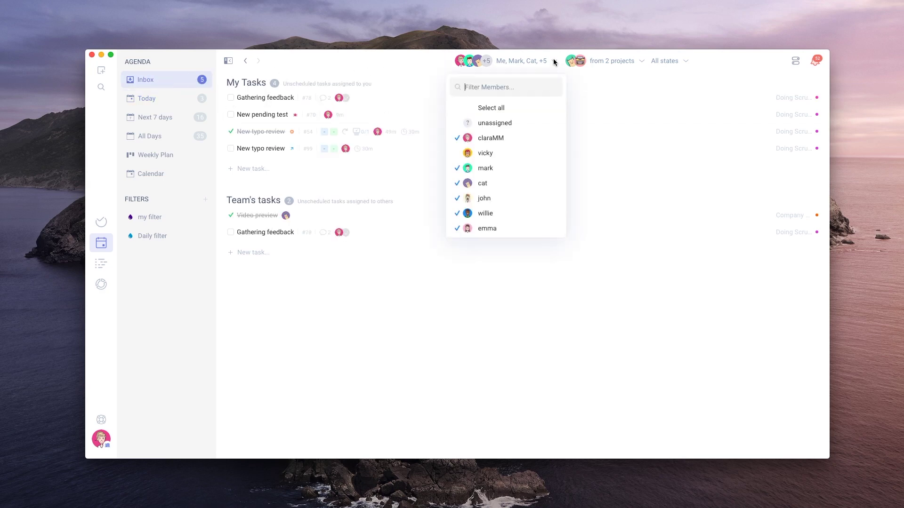
{"action": "left_click", "coordinate": [460, 154]}
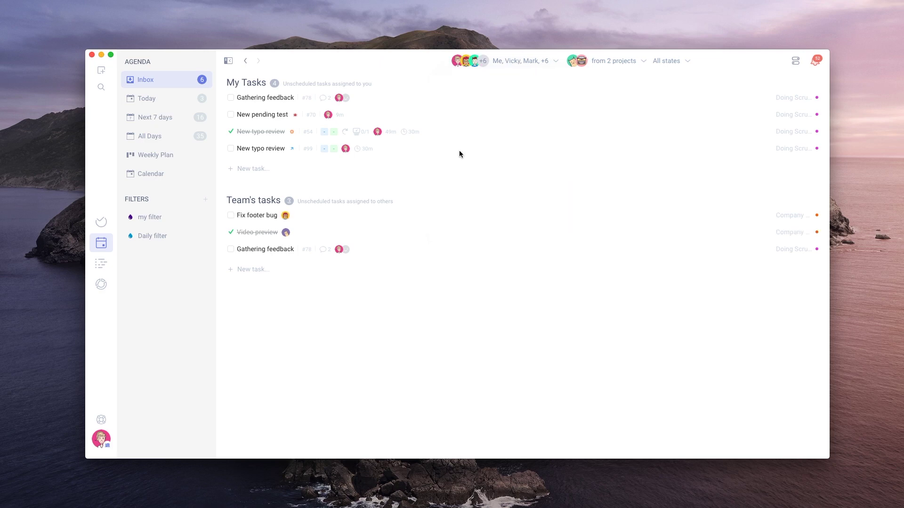
Add Marketing Team to the project filter, review task states, and view Today
{"action": "left_click", "coordinate": [645, 60]}
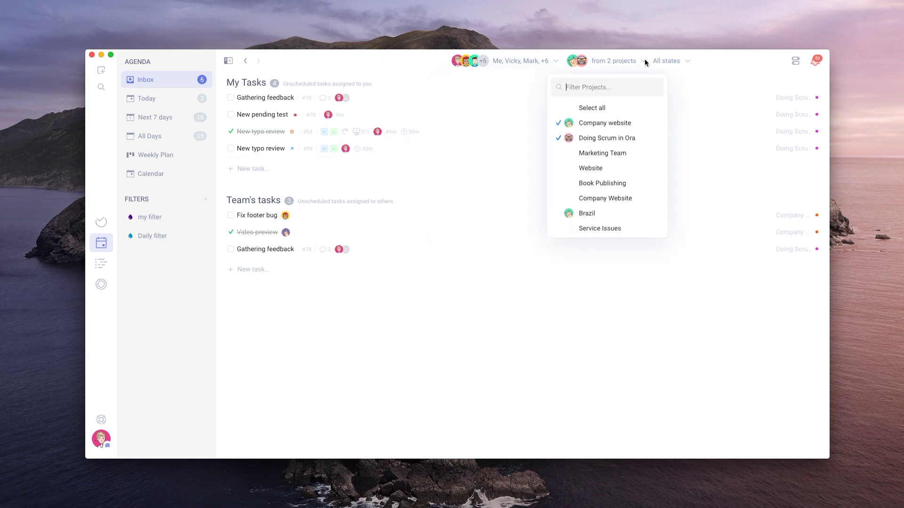
{"action": "left_click", "coordinate": [563, 157]}
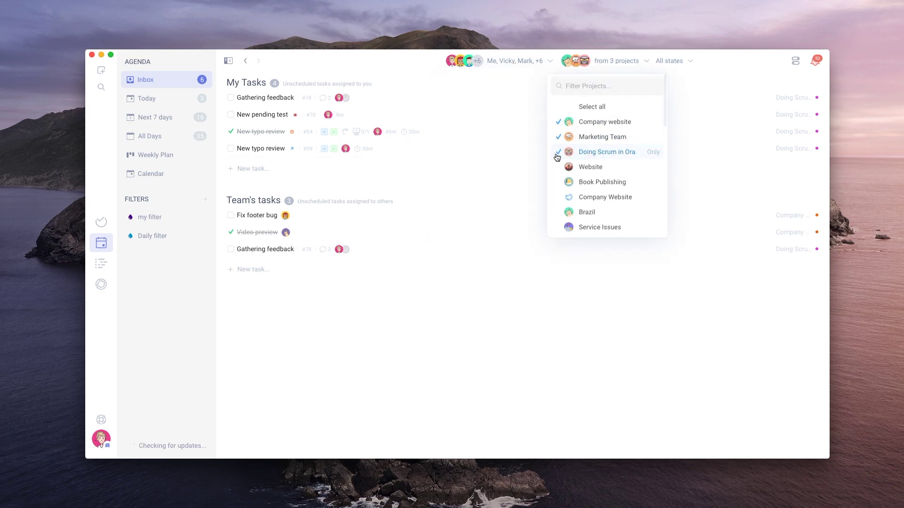
{"action": "left_click", "coordinate": [690, 61]}
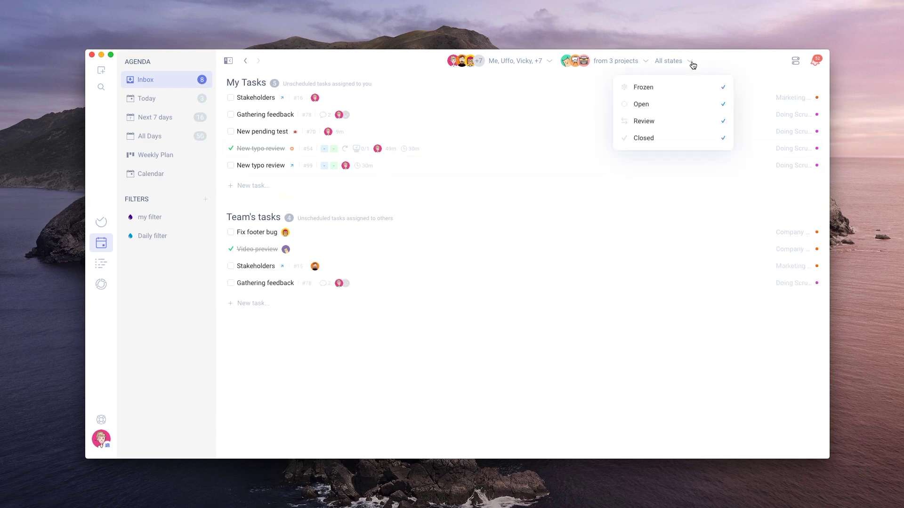
{"action": "left_click", "coordinate": [149, 102]}
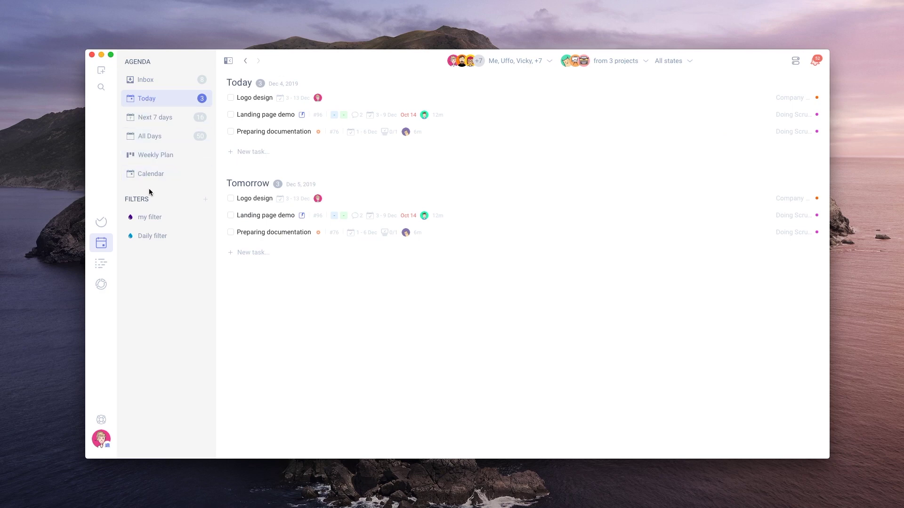
Open the help menu from the help icon at the bottom of the sidebar
{"action": "mouse_move", "coordinate": [150, 221]}
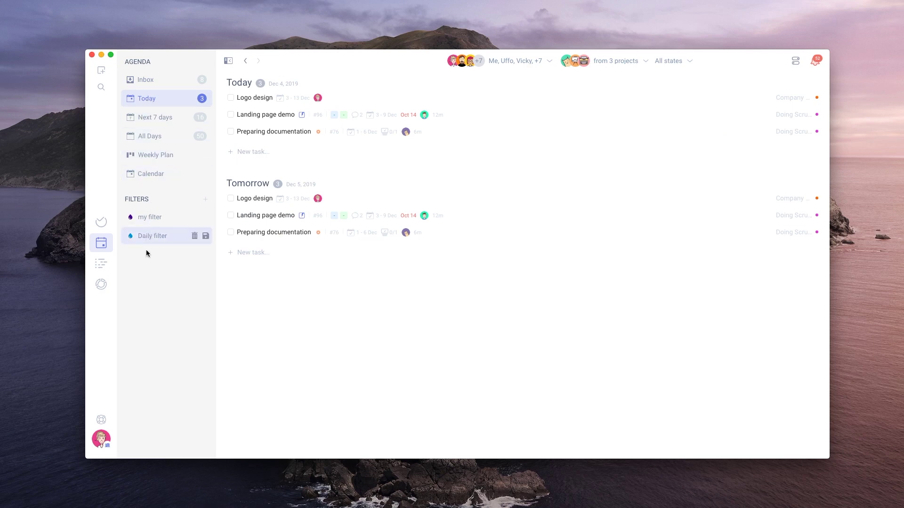
{"action": "left_click", "coordinate": [102, 421]}
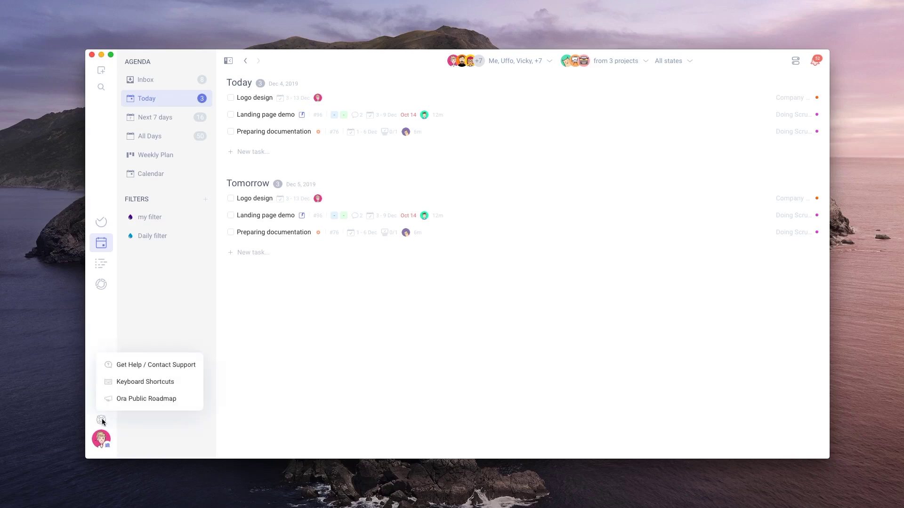